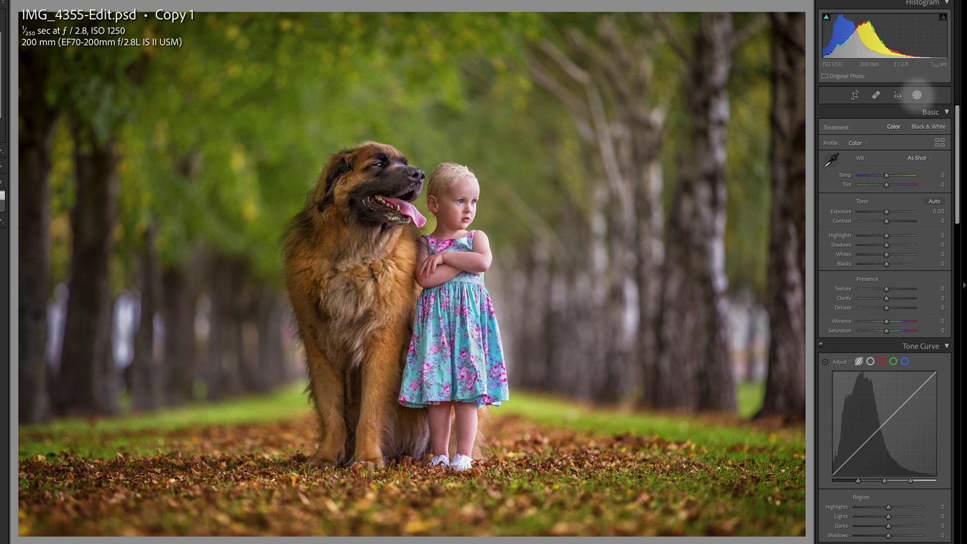
Open the Masks panel from the toolstrip to show the photo's existing Masks 1–3.
click(917, 95)
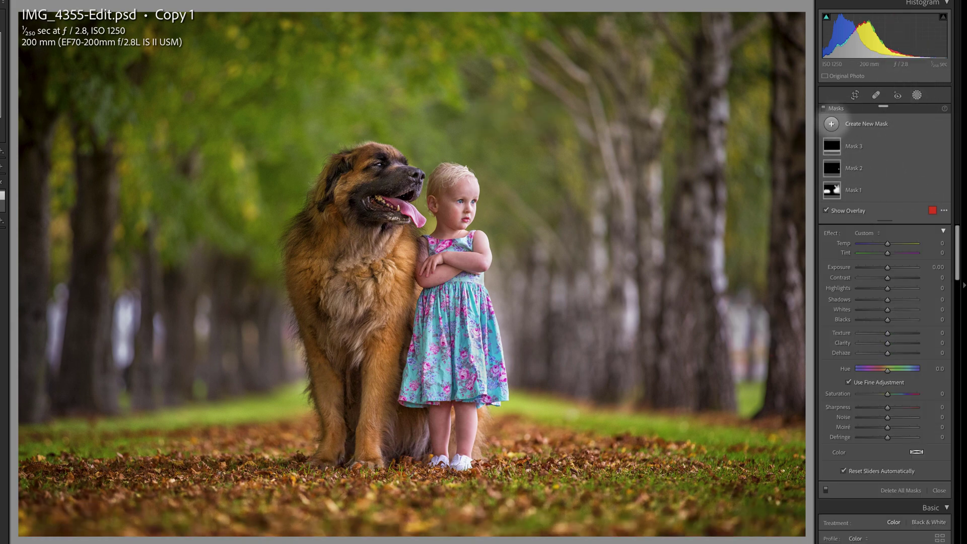
Create a new Color Range mask sampled from the green background foliage.
click(831, 123)
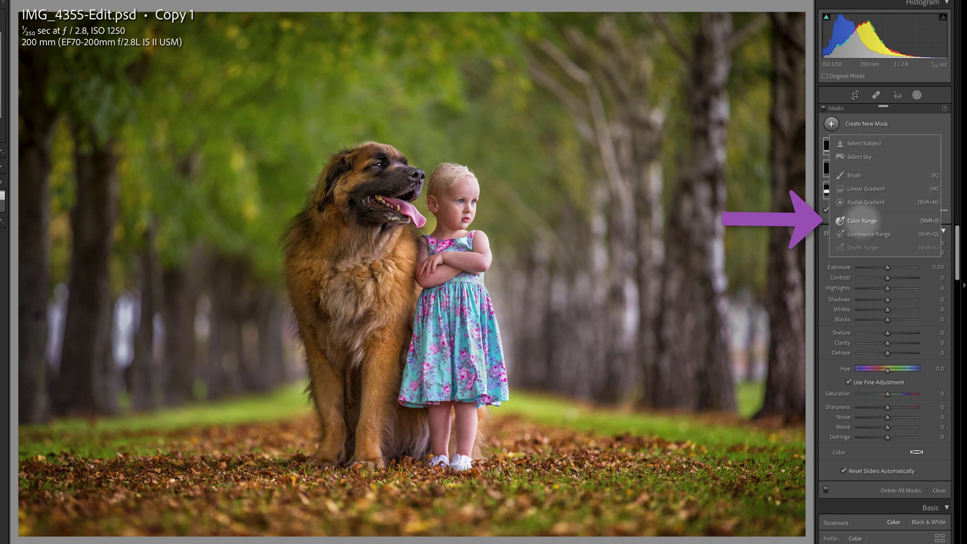
click(863, 221)
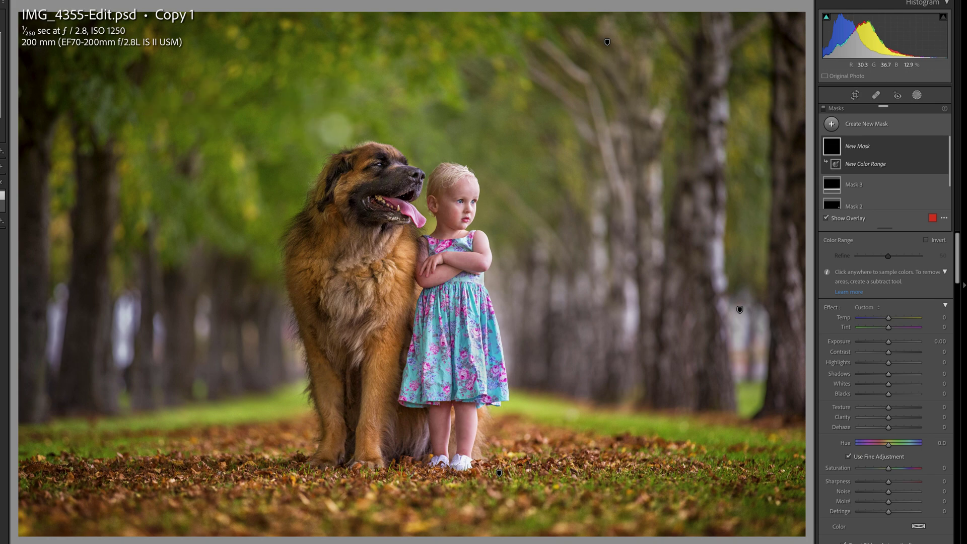
click(329, 127)
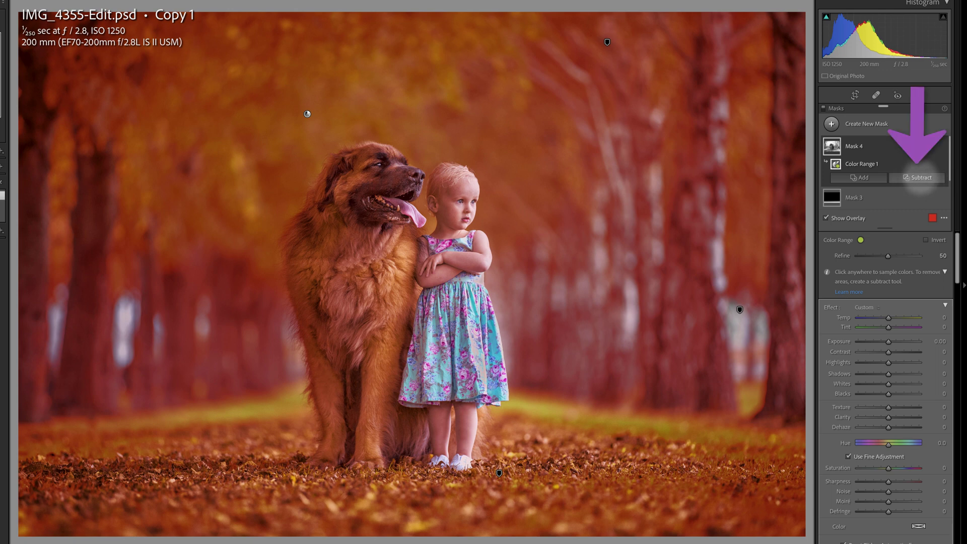
Subtract the dog and girl with Select Subject and set Color Range 1 Refine to 25.
click(922, 177)
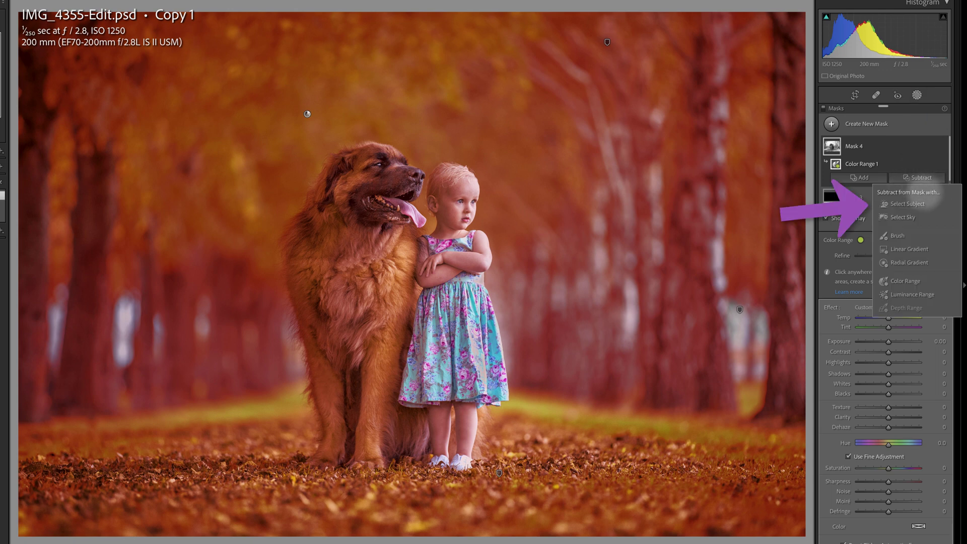
click(923, 200)
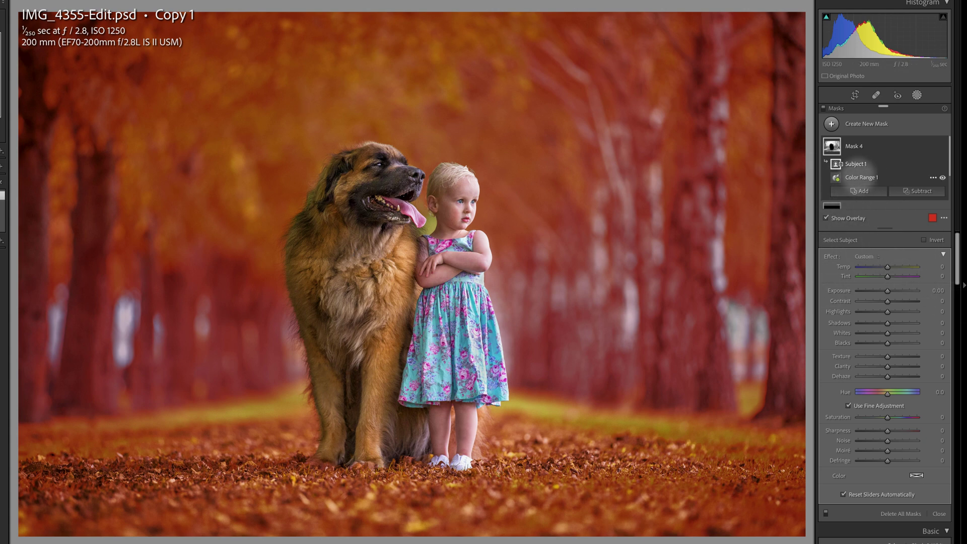
click(862, 177)
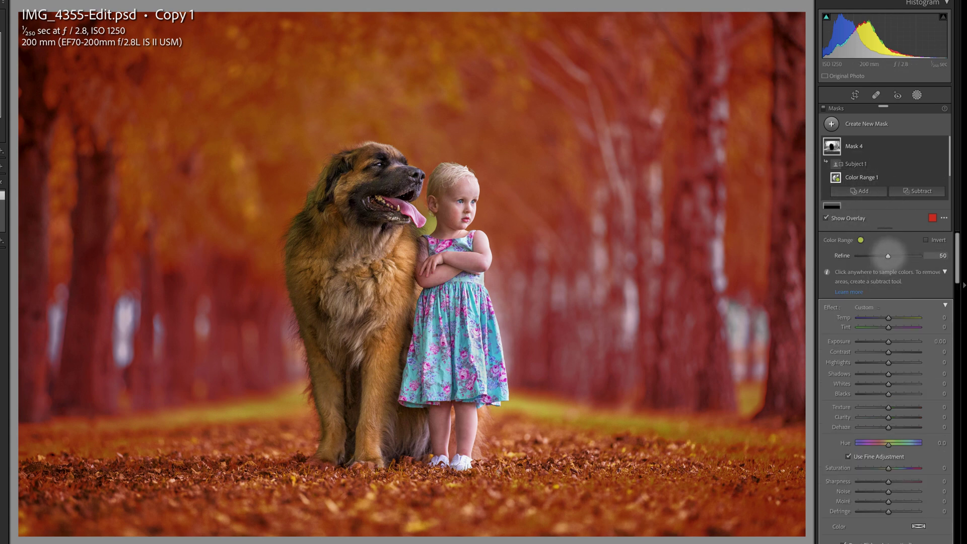
drag(887, 255, 885, 255)
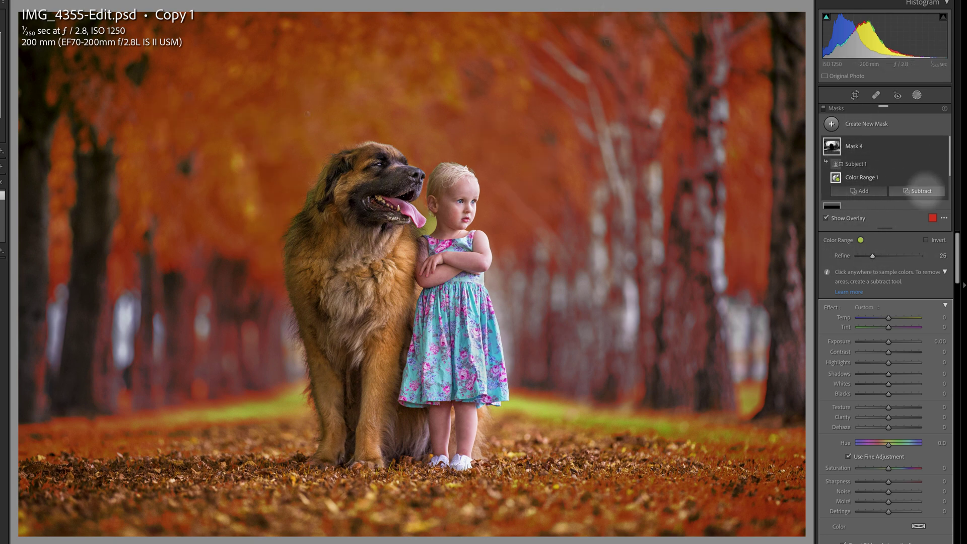
click(914, 191)
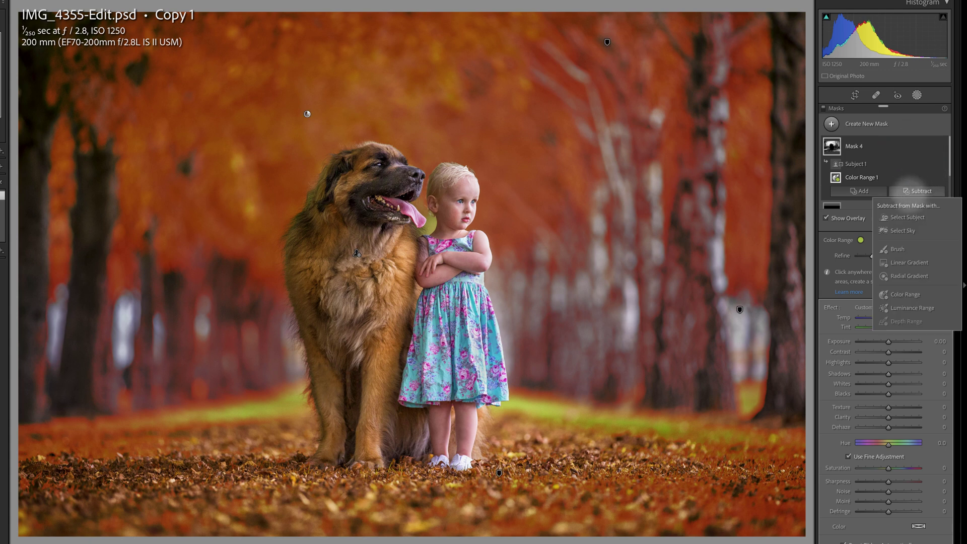
Brush the grass and ground out of Mask 4 with a size 17 subtract brush.
click(904, 249)
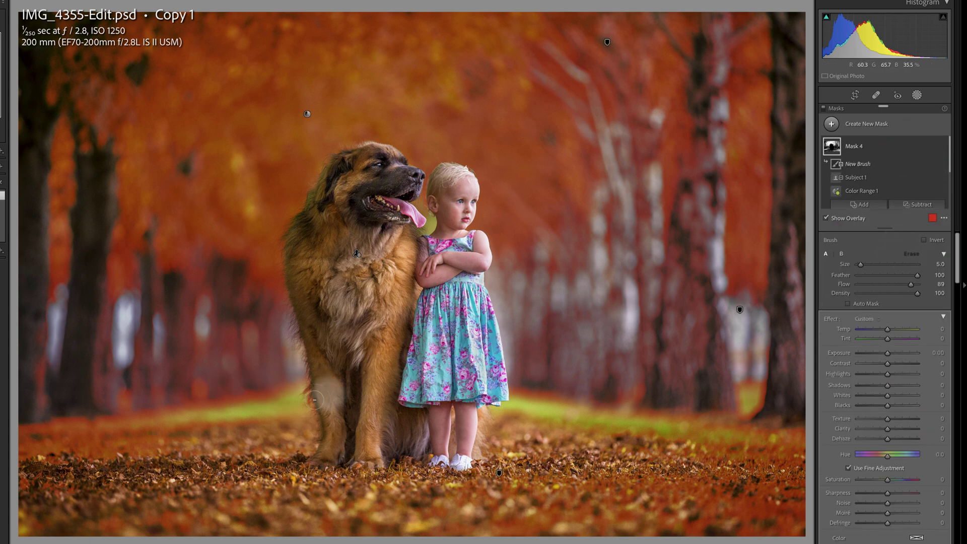
scroll(225, 389, up, 4)
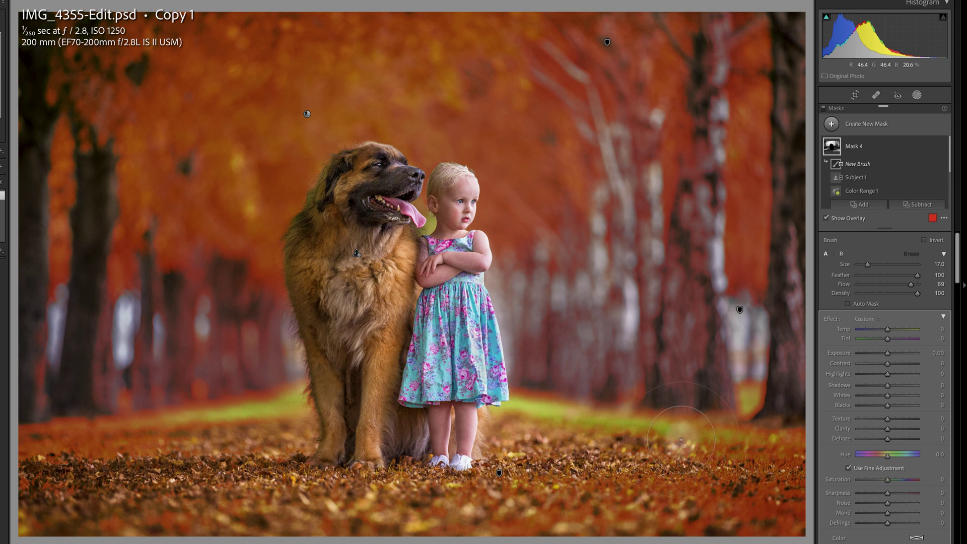
mouse_move(631, 393)
mouse_down()
mouse_move(537, 399)
mouse_move(579, 441)
mouse_move(684, 487)
mouse_move(523, 535)
mouse_move(255, 505)
mouse_move(216, 452)
mouse_move(51, 383)
mouse_move(106, 342)
mouse_move(191, 307)
mouse_move(265, 377)
mouse_up()
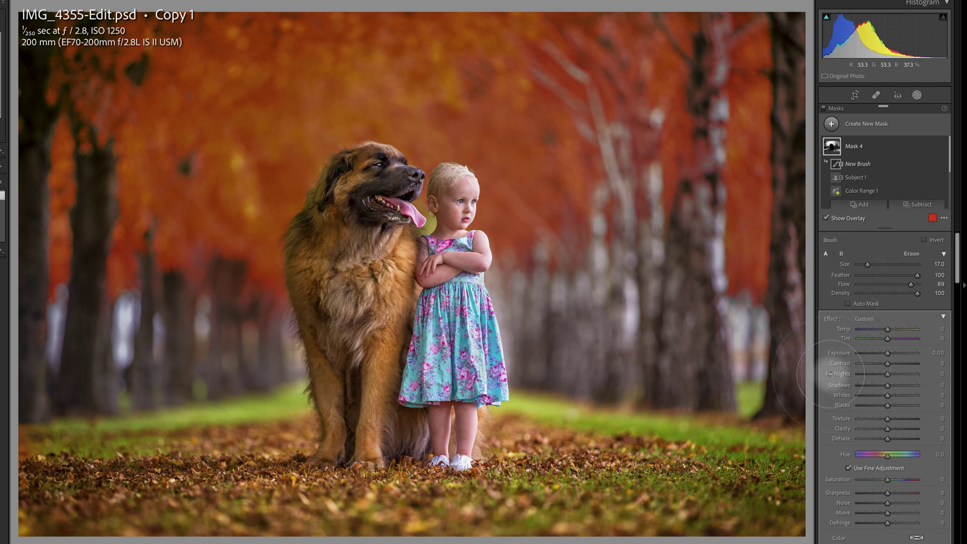
mouse_move(61, 502)
mouse_down()
mouse_move(169, 450)
mouse_move(743, 426)
mouse_move(778, 12)
mouse_up()
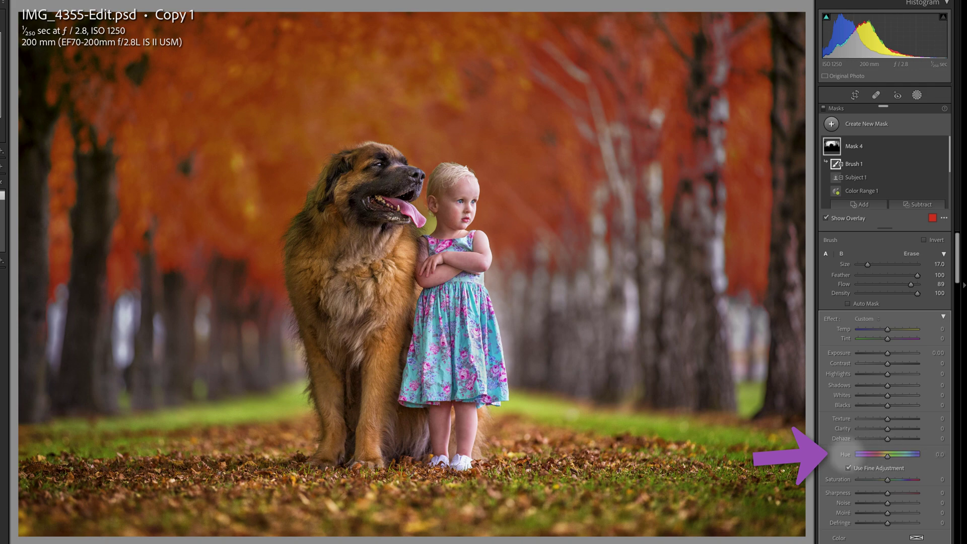
Hide the overlay and set the masked foliage to Hue −28.9, Temp 22, Saturation 28.
key(o)
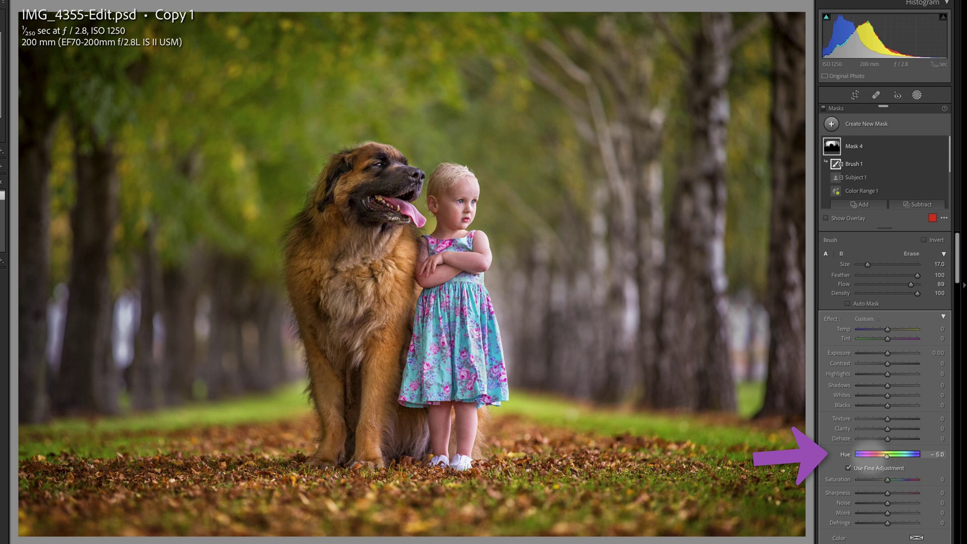
drag(834, 453, 872, 453)
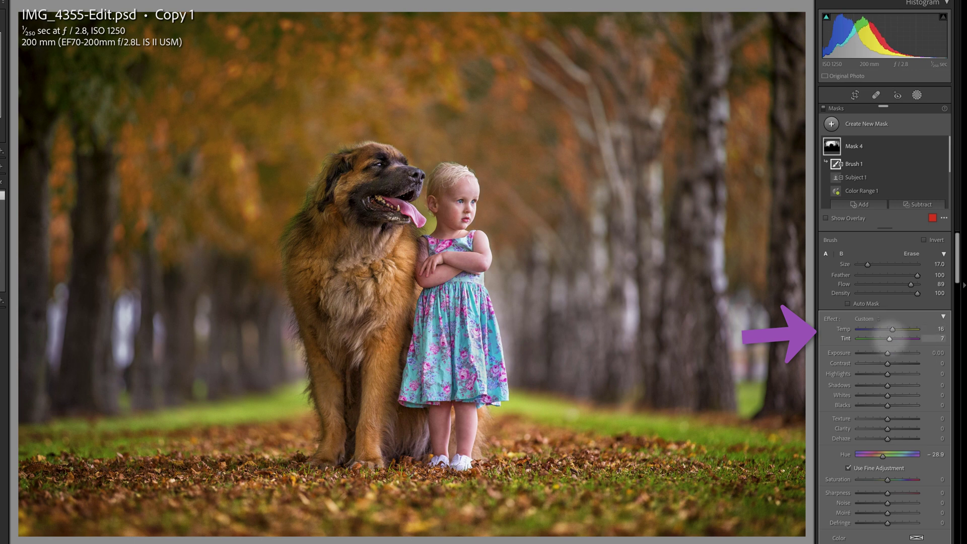
drag(896, 329, 898, 326)
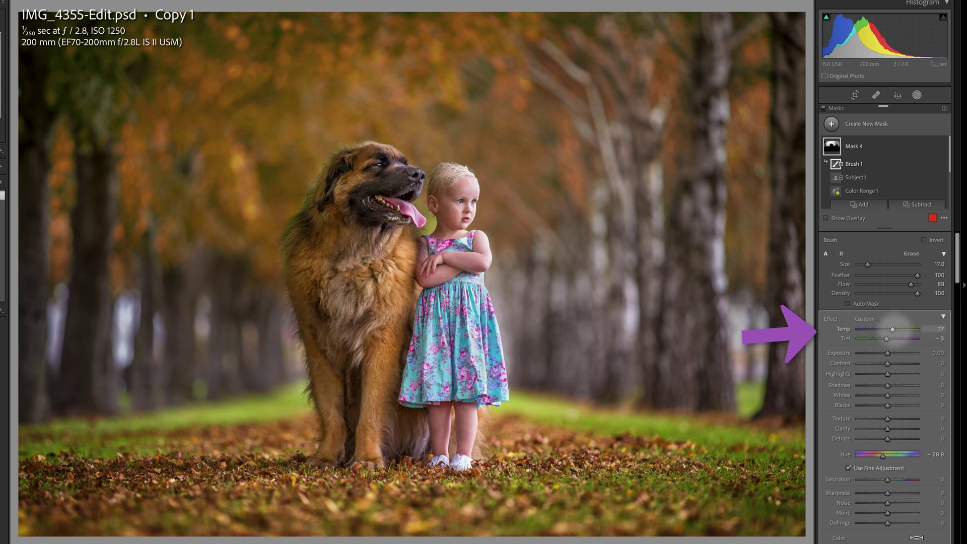
drag(886, 479, 895, 479)
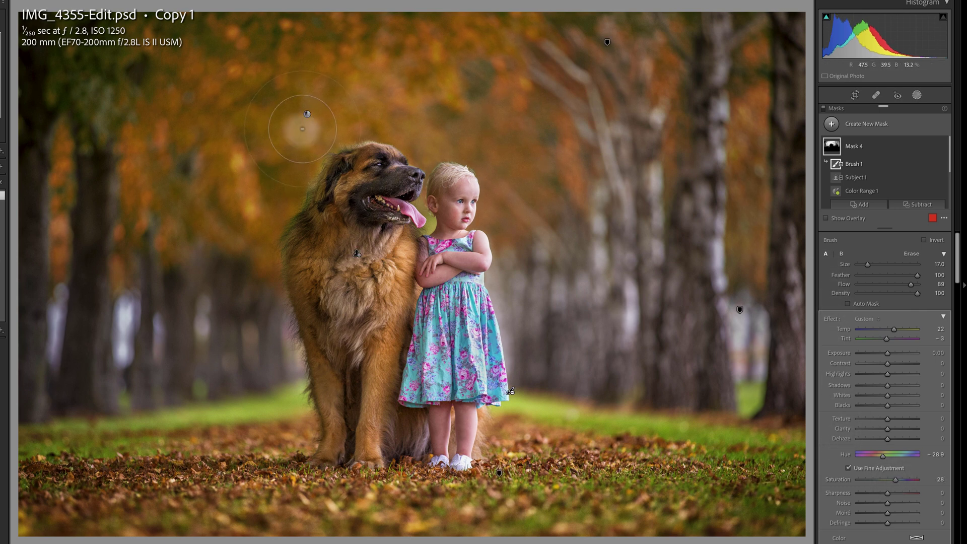
scroll(400, 184, down, 3)
scroll(401, 184, down, 3)
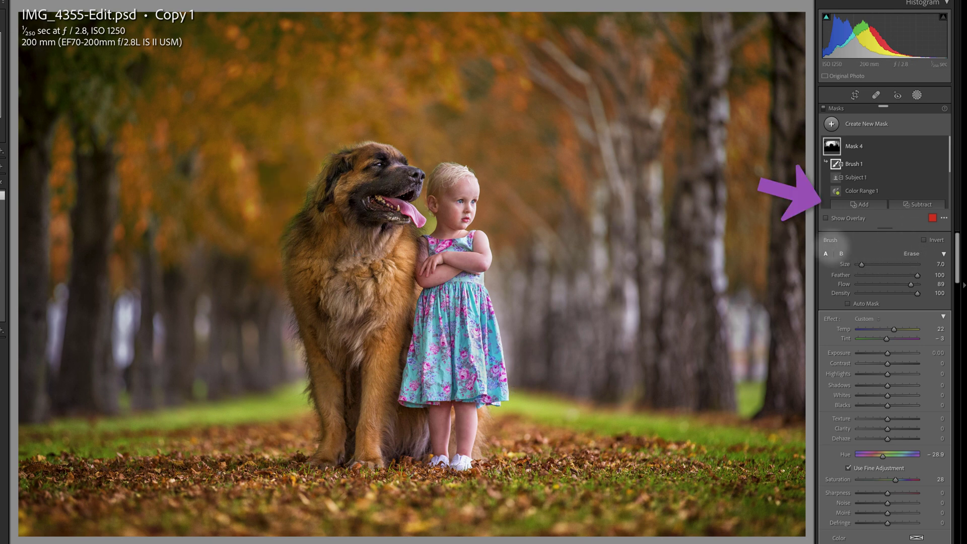
Add a Brush 2 area over the dog's head and background to Mask 4, then close Masking.
click(864, 205)
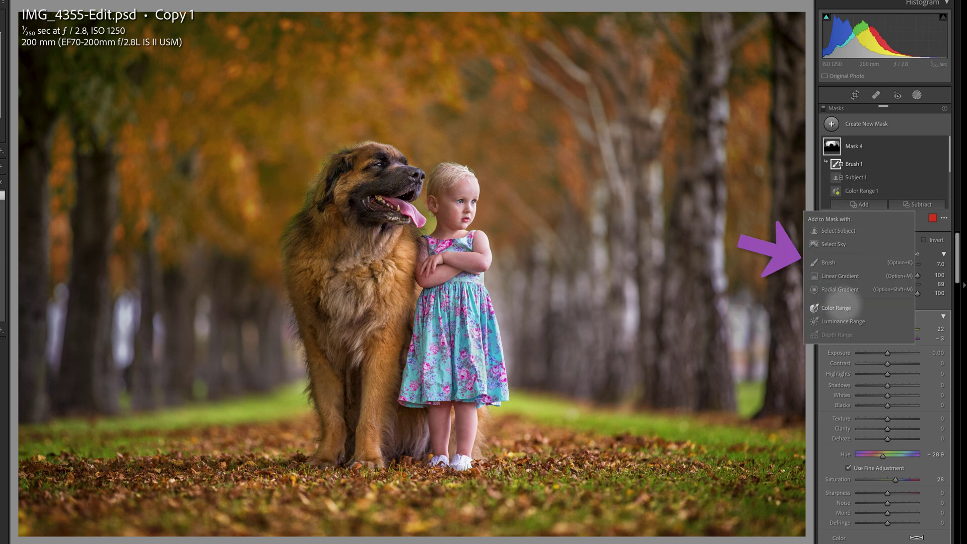
click(835, 265)
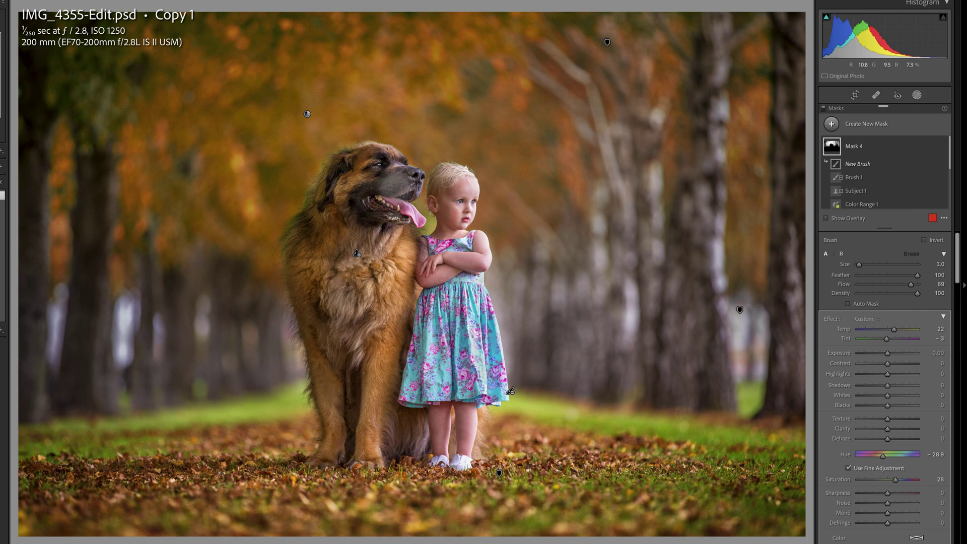
scroll(397, 192, up, 5)
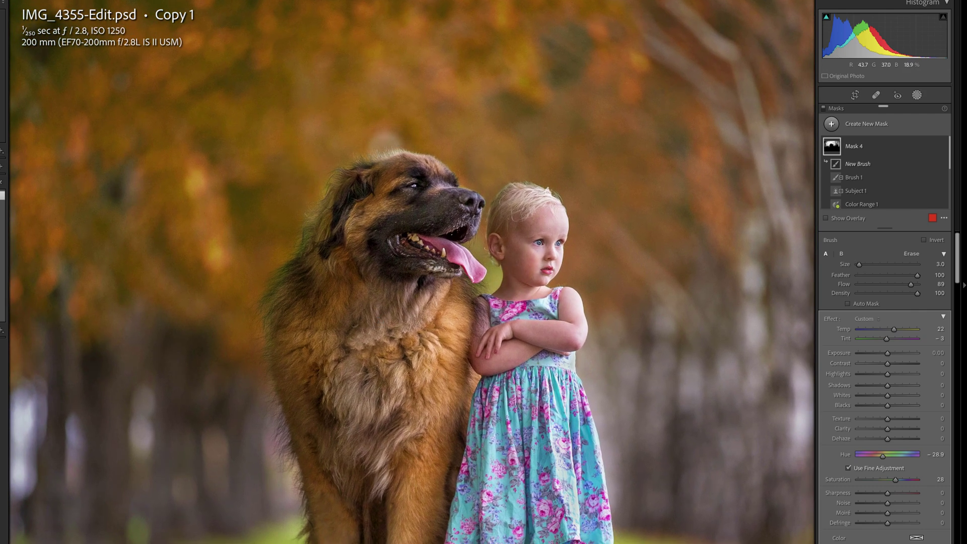
mouse_move(381, 153)
mouse_down()
mouse_move(429, 146)
mouse_move(327, 156)
mouse_move(372, 152)
mouse_move(335, 163)
mouse_move(346, 161)
mouse_up()
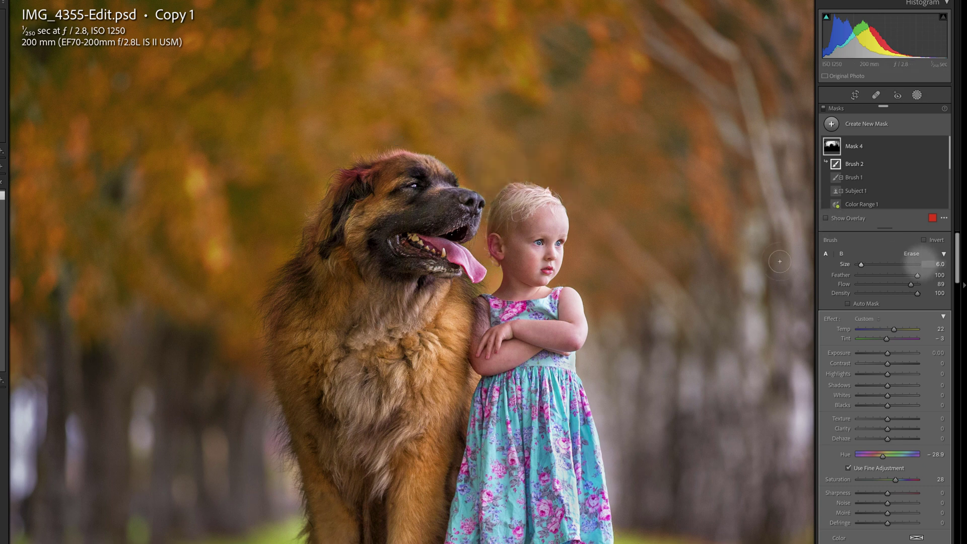
click(911, 254)
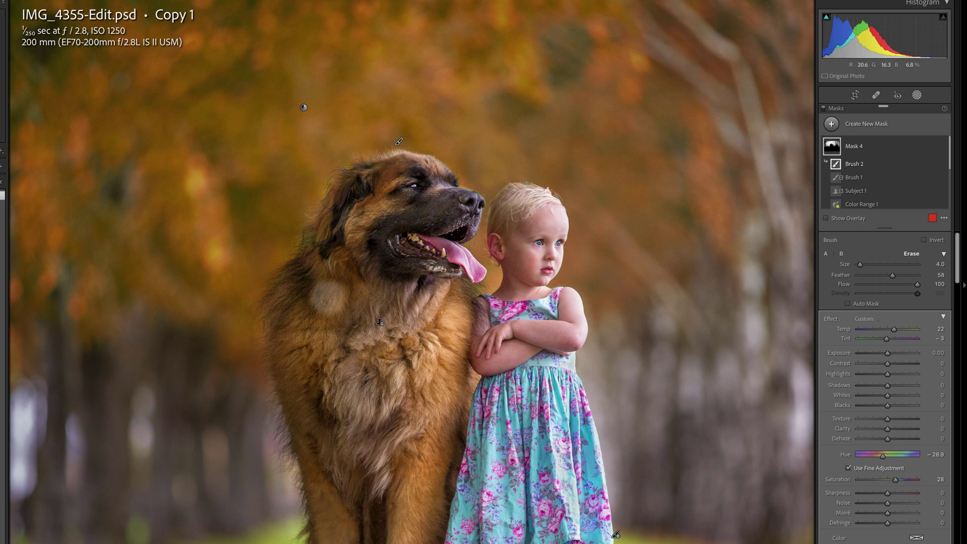
click(826, 253)
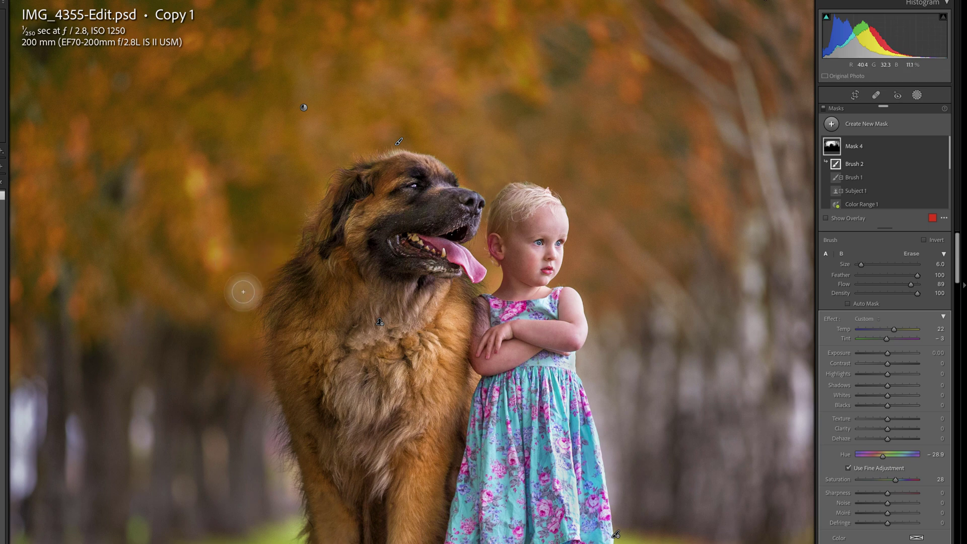
click(916, 95)
Fit the photo in view and create a Color Range mask sampled from the autumn foliage.
key(z)
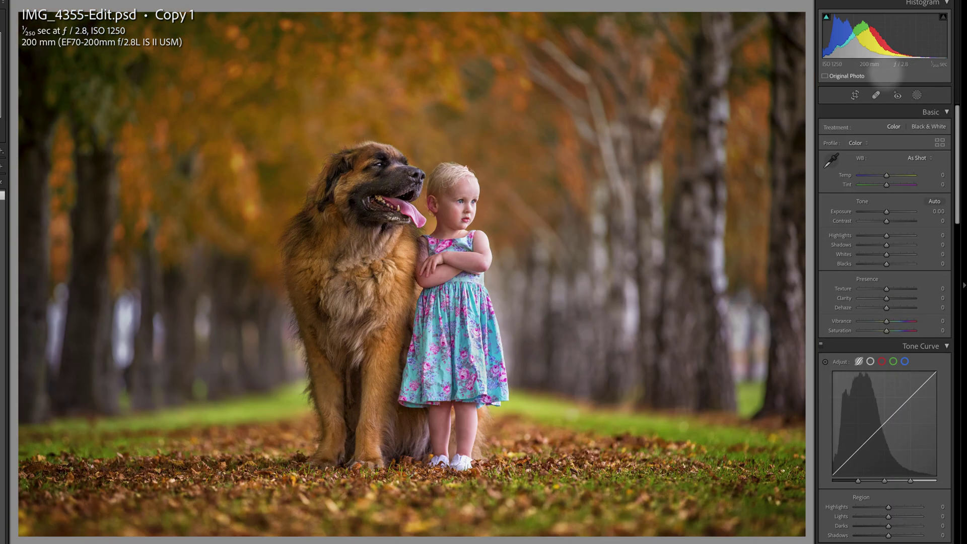
click(917, 94)
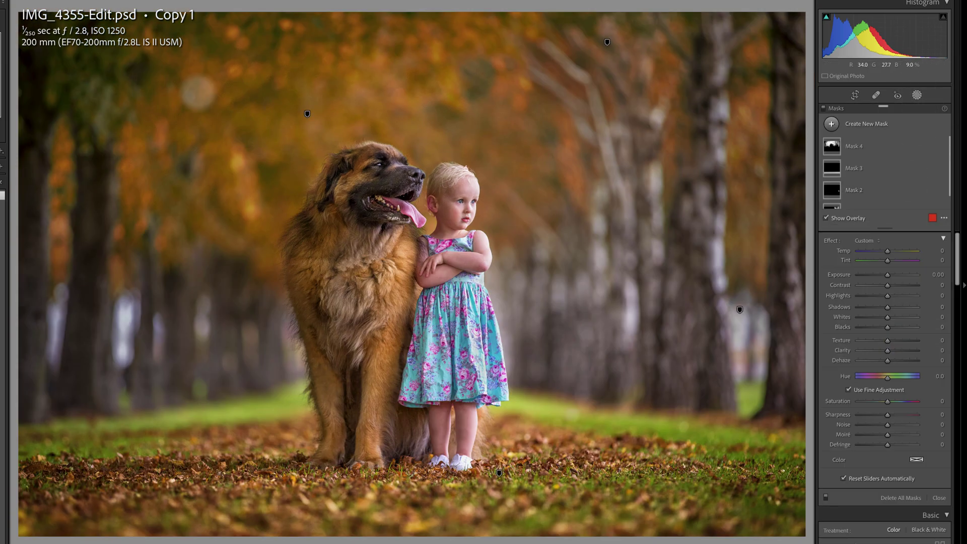
click(831, 124)
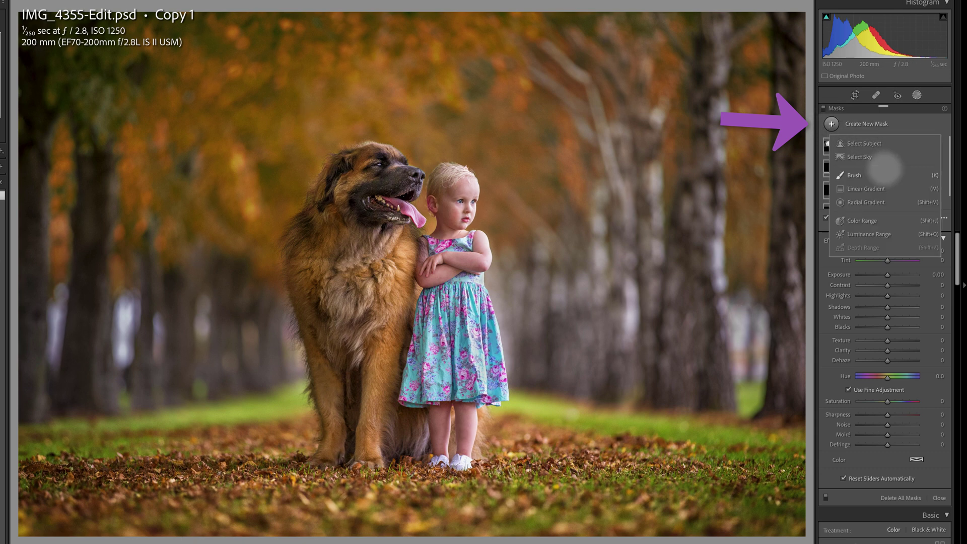
click(862, 221)
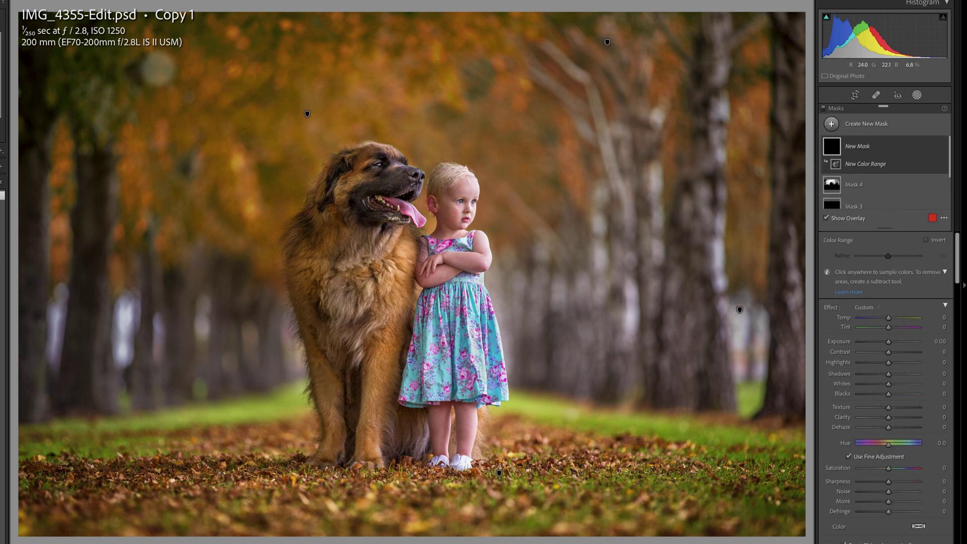
click(161, 70)
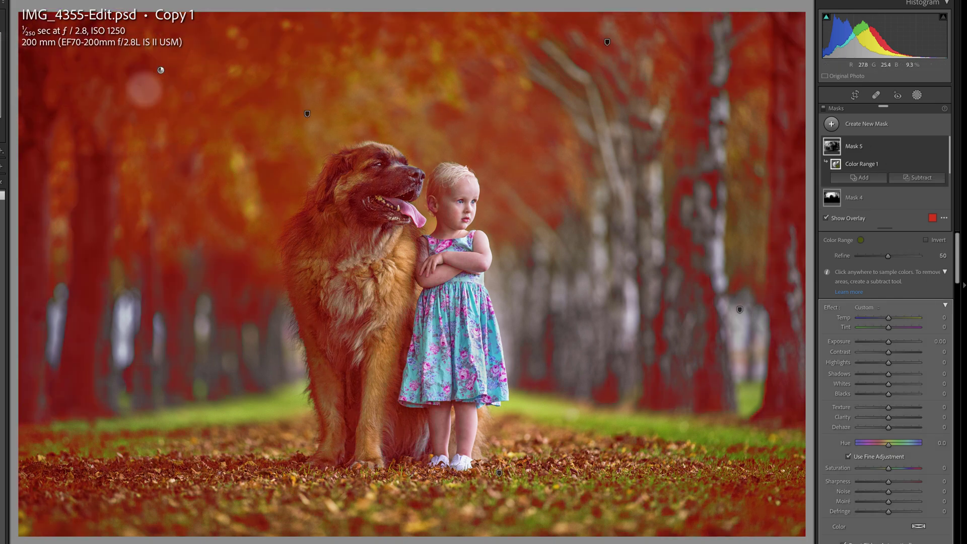
Lower Refine to isolate the reddest leaves, set Hue −6.6 and Temp 45, and exit Masking.
drag(888, 255, 862, 255)
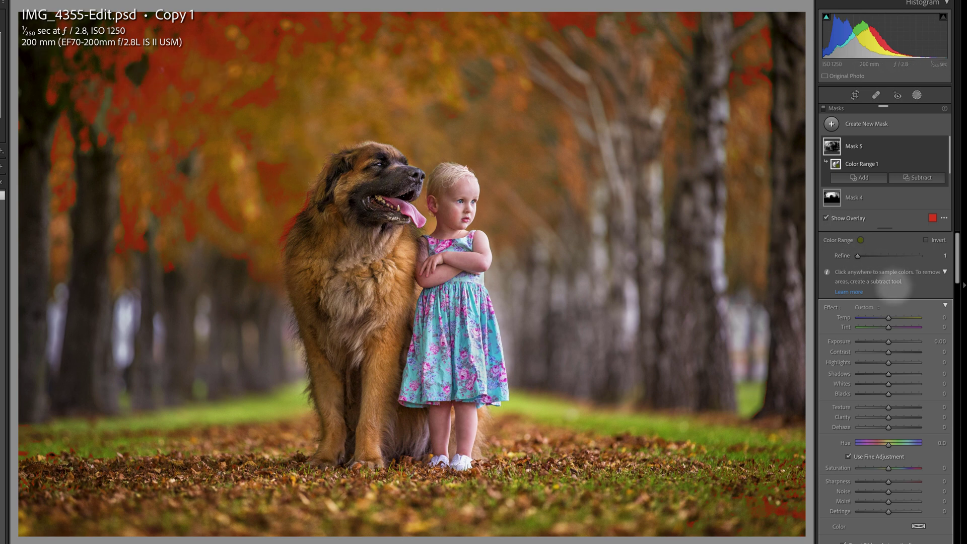
mouse_move(888, 445)
mouse_down()
mouse_move(875, 436)
mouse_move(878, 466)
mouse_move(871, 447)
mouse_move(887, 446)
mouse_up()
drag(889, 318, 902, 318)
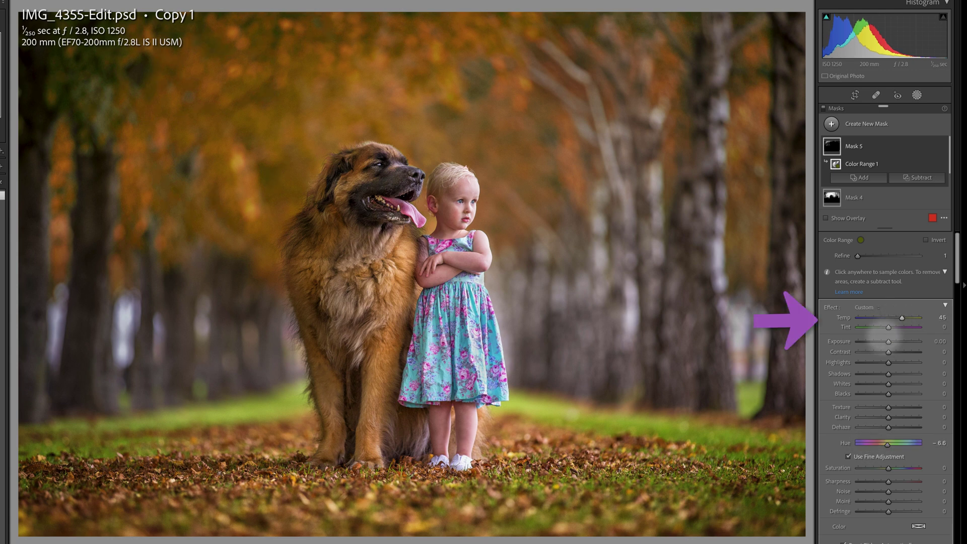
key(shift+w)
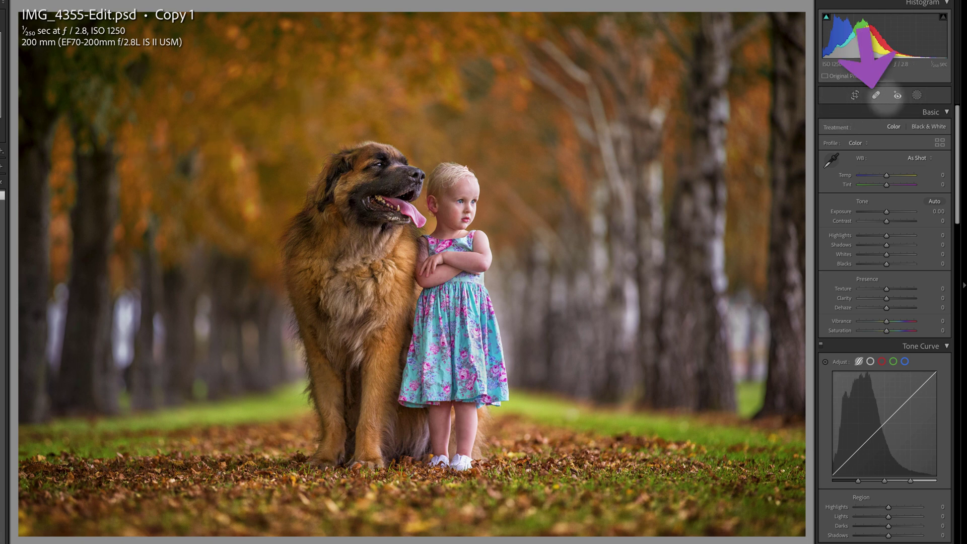
Heal three bright spots in the left and upper background foliage, then reopen the mask list.
click(875, 96)
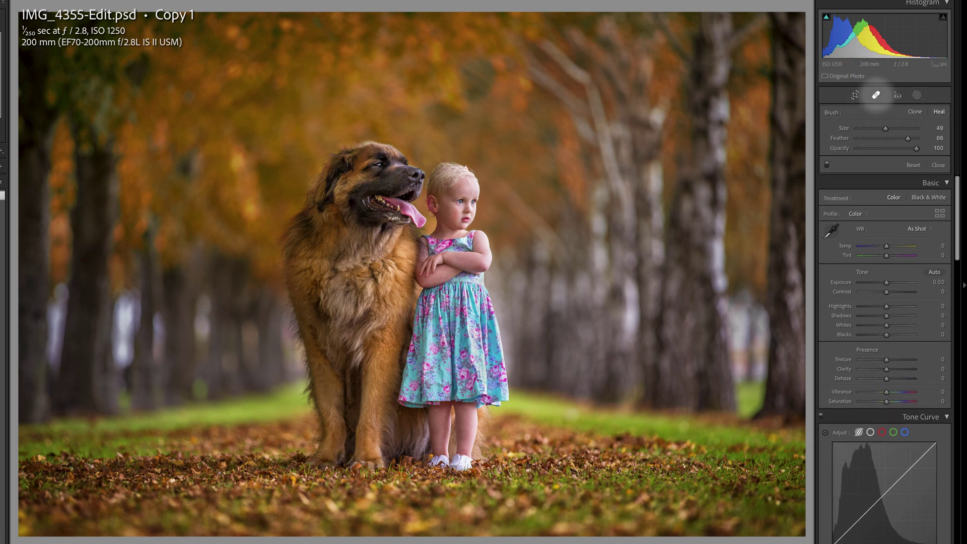
click(185, 162)
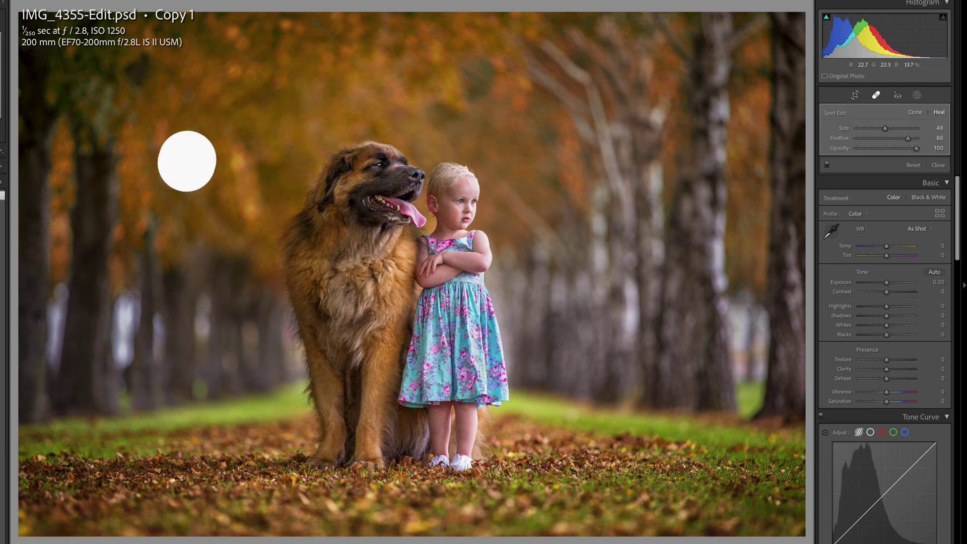
click(135, 68)
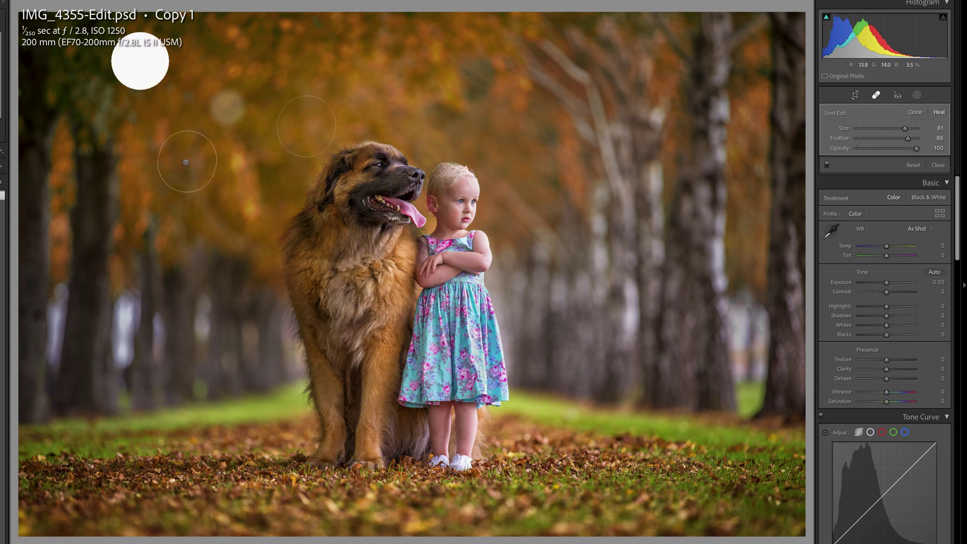
click(480, 73)
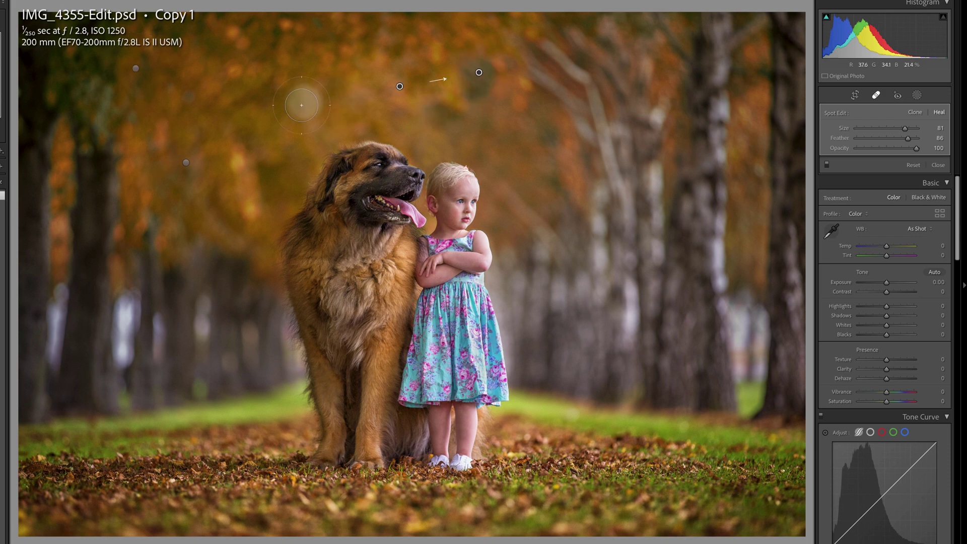
click(917, 95)
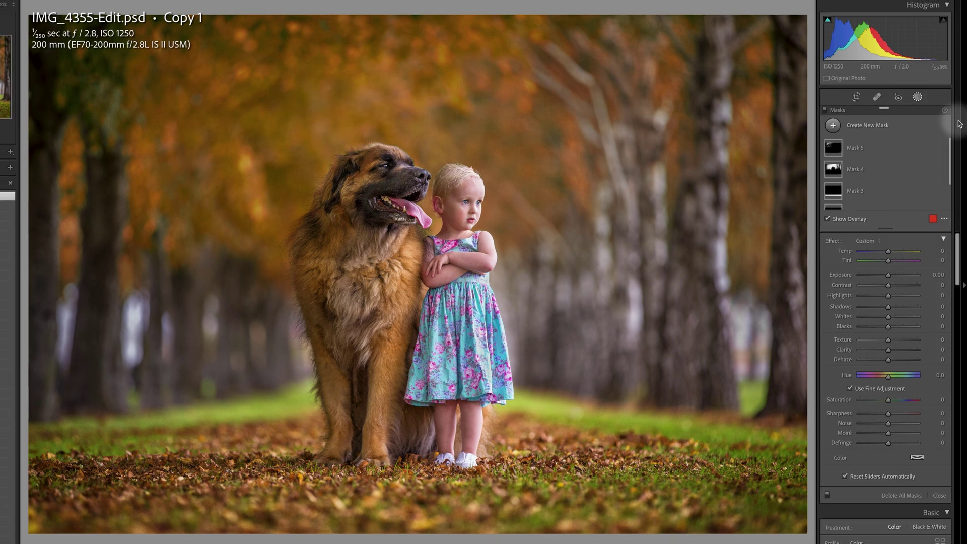